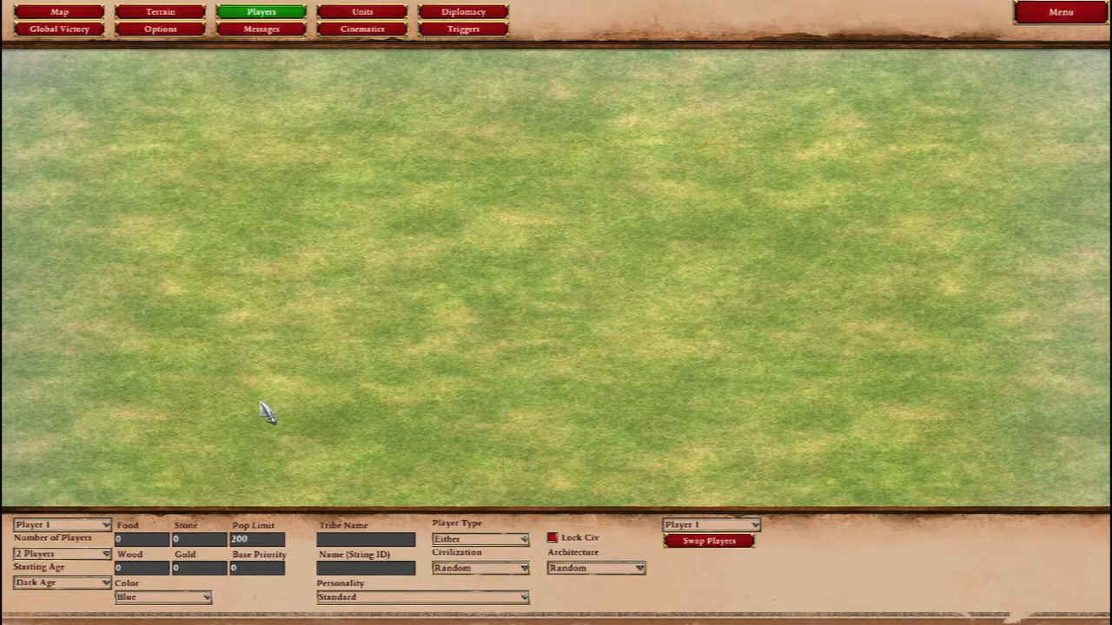
# - Set the scenario's number of players to 3 and check the list of customizable players
pyautogui.click(102, 556)
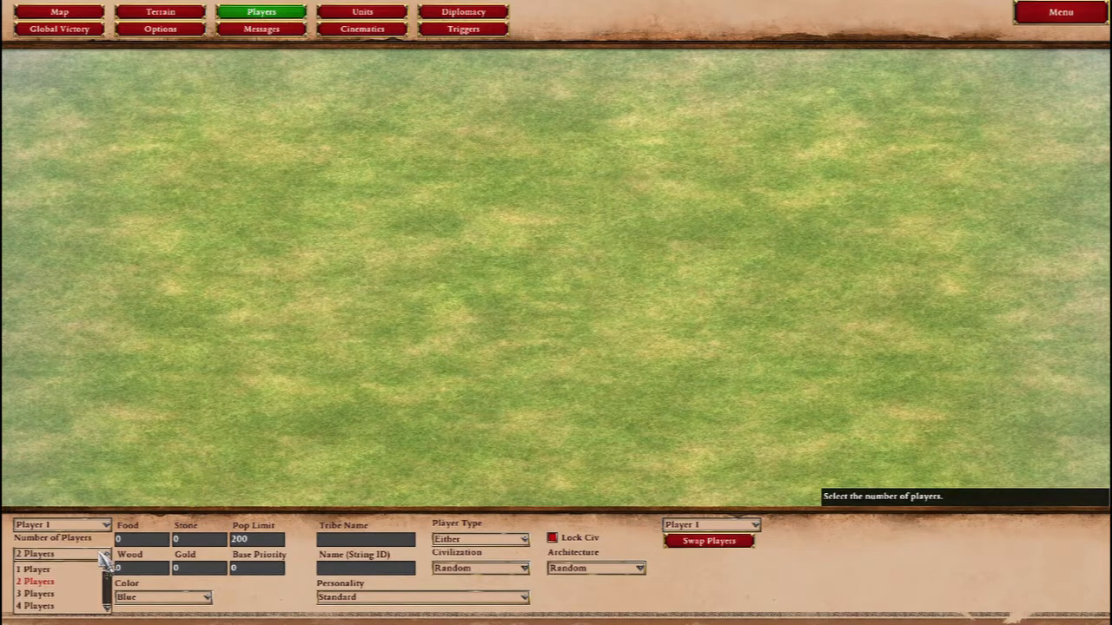
pyautogui.click(50, 596)
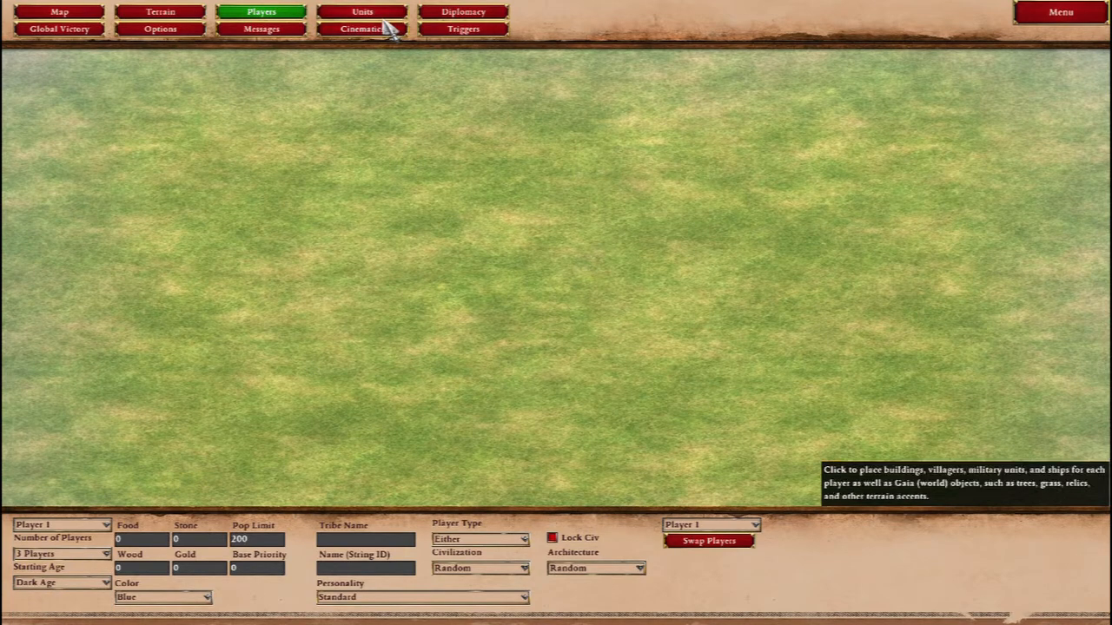
pyautogui.click(106, 525)
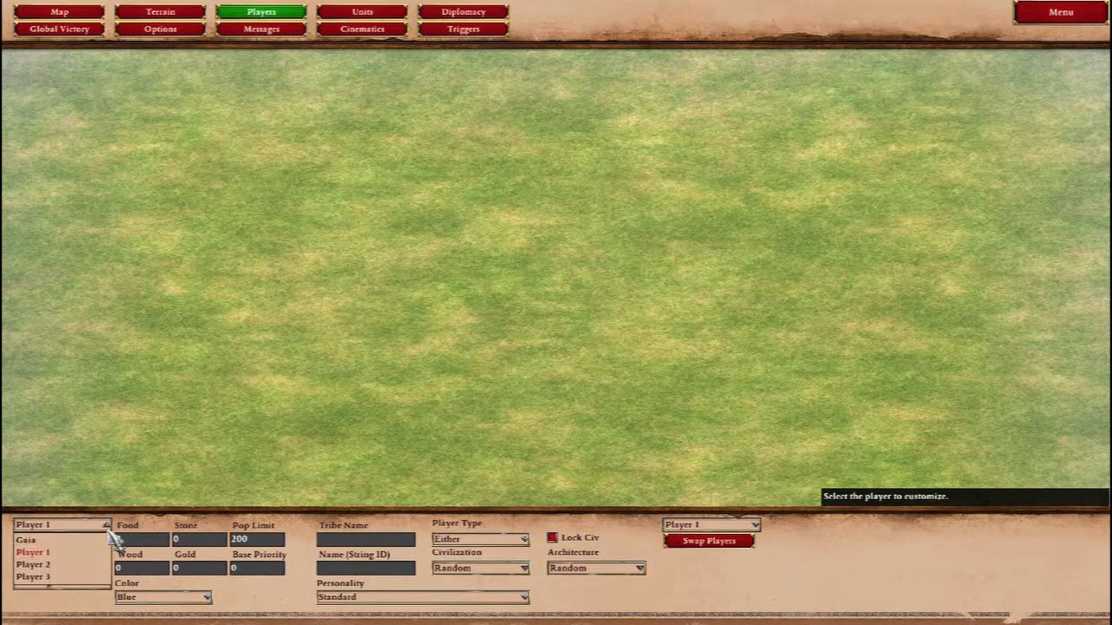
pyautogui.click(57, 565)
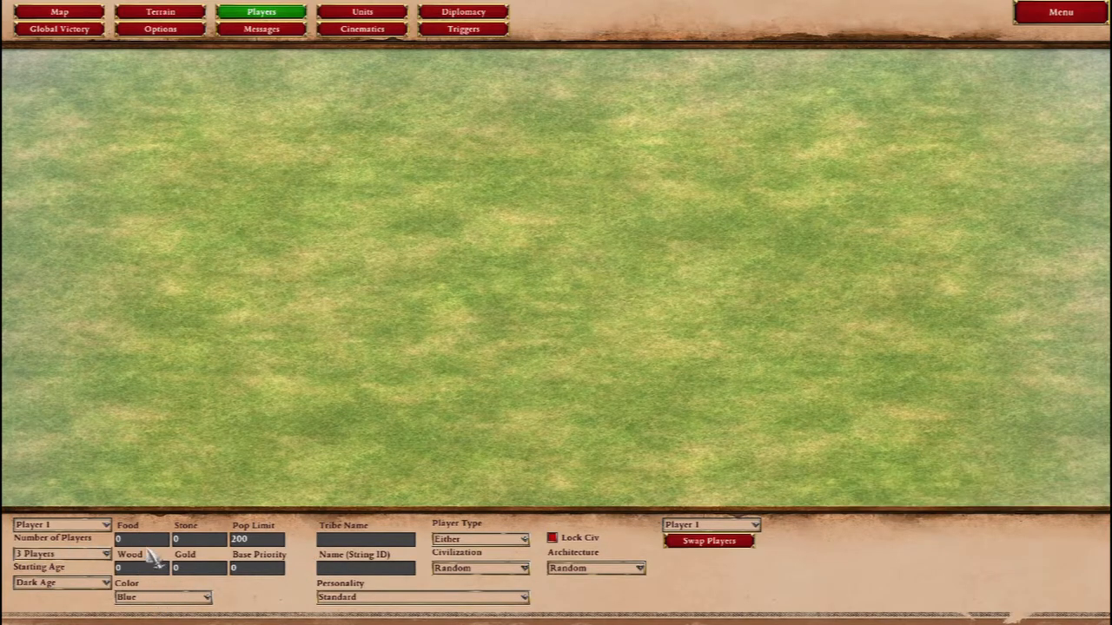
# - Choose Blue as Player 1's color and set the starting food and gold to 1000 each
pyautogui.click(179, 598)
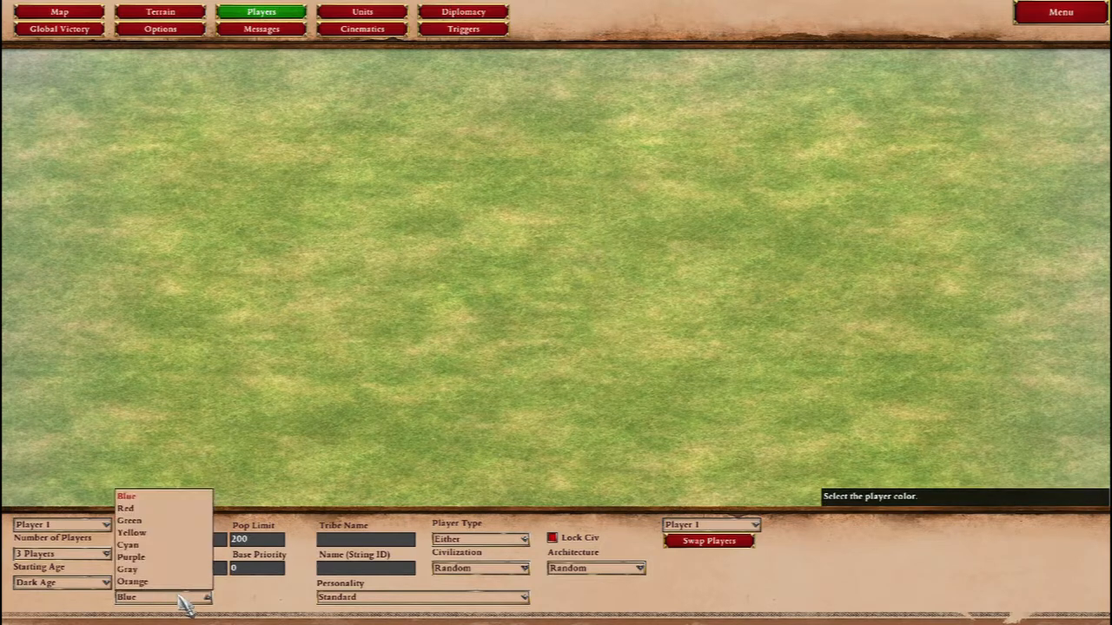
pyautogui.click(143, 501)
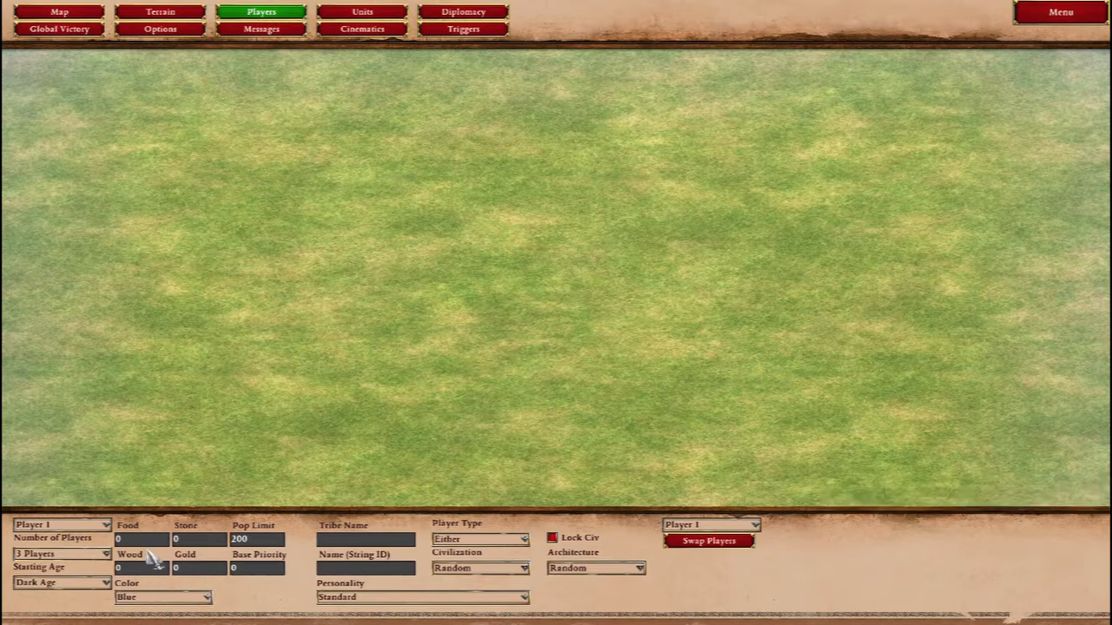
pyautogui.click(148, 545)
pyautogui.write('1000')
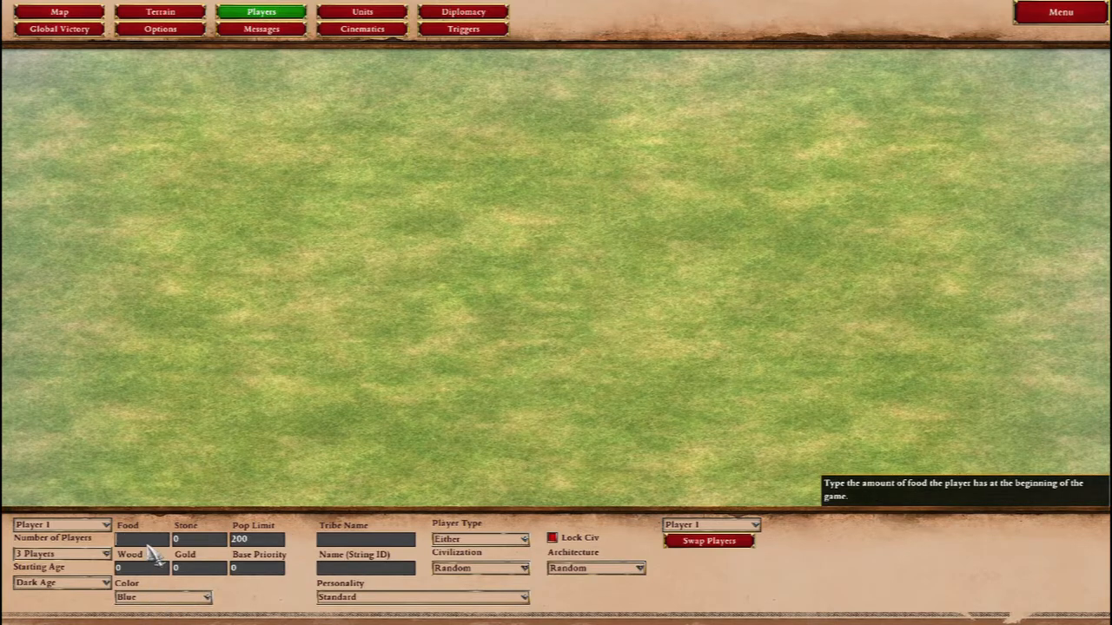
pyautogui.click(193, 573)
pyautogui.press('BackSpace')
pyautogui.write('1000')
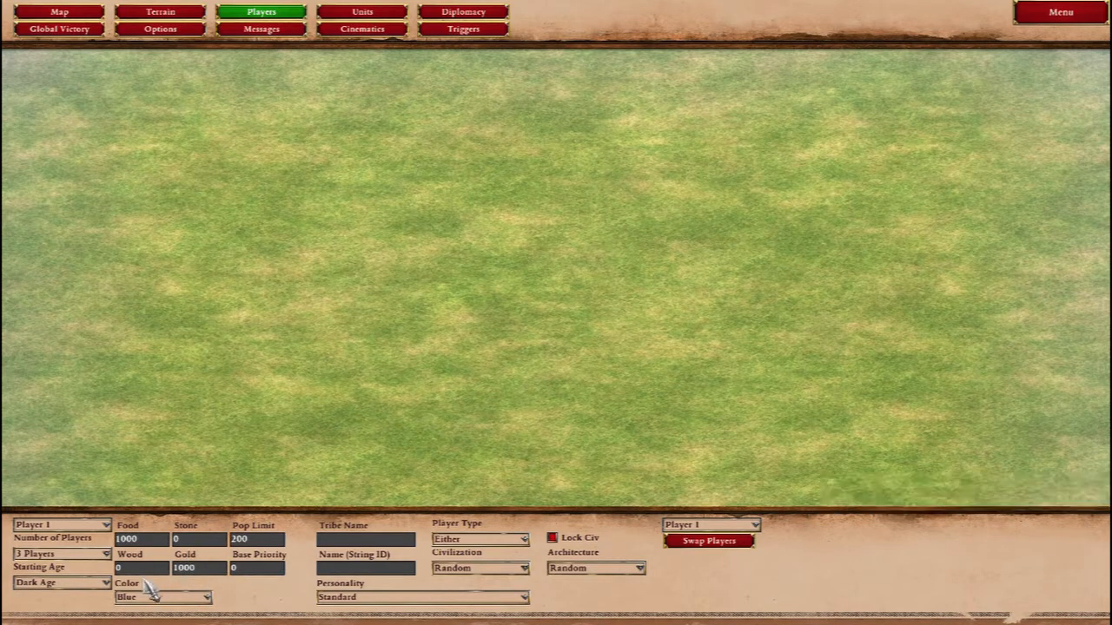
# - Set Player 1's population limit to 50
pyautogui.click(264, 543)
pyautogui.press('BackSpace')
pyautogui.press('BackSpace')
pyautogui.press('BackSpace')
pyautogui.write('50')
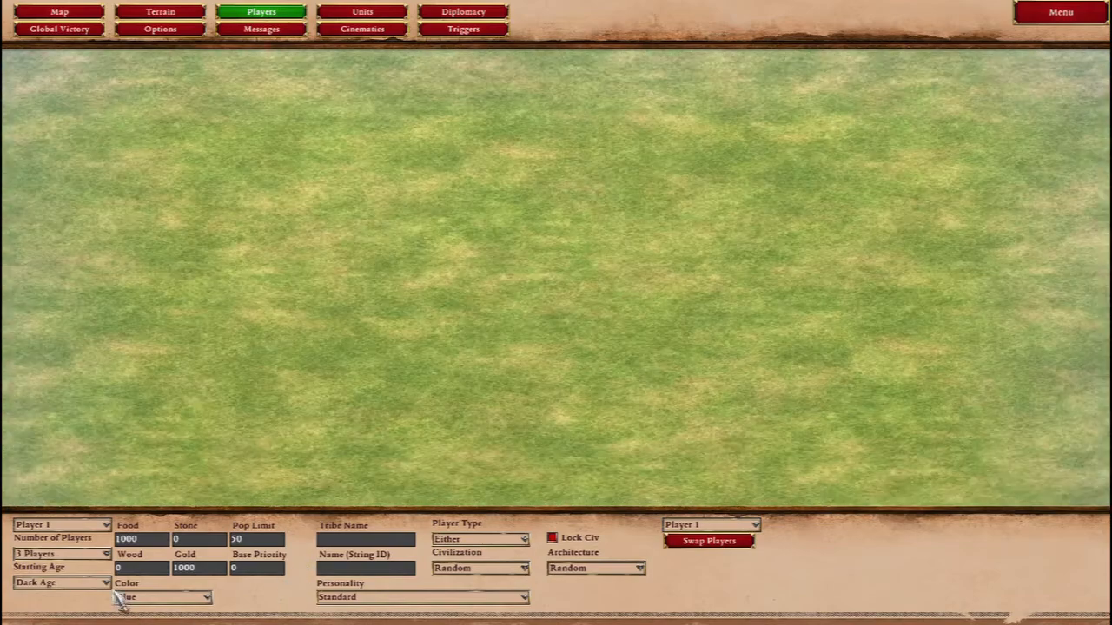
# - Set Player 1's starting age to Feudal Age and the tribe name to Challenger
pyautogui.click(104, 583)
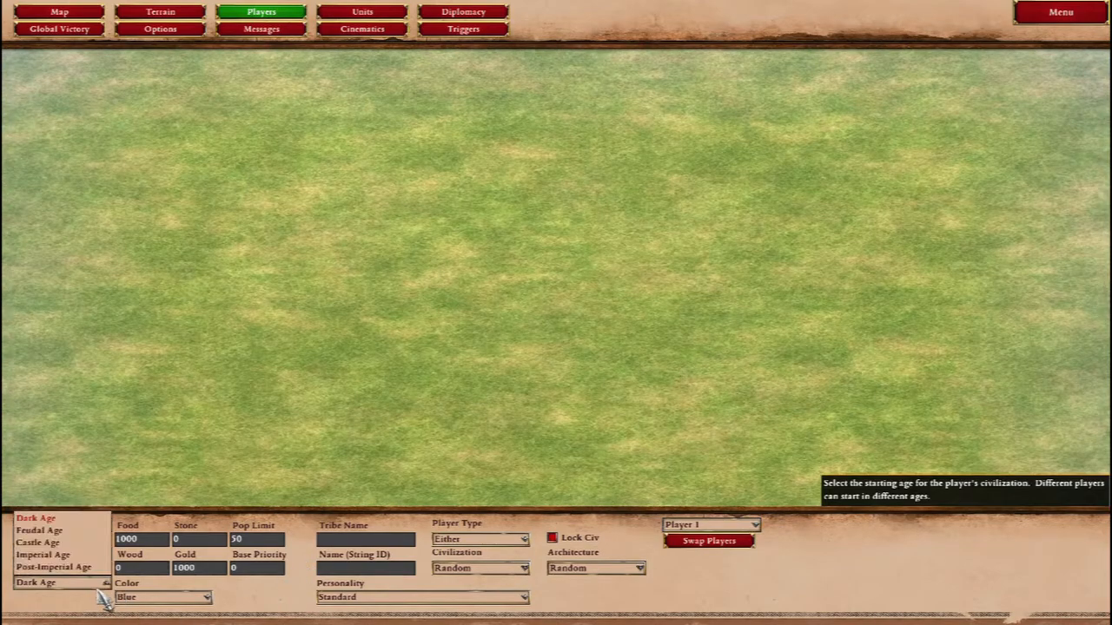
pyautogui.click(67, 530)
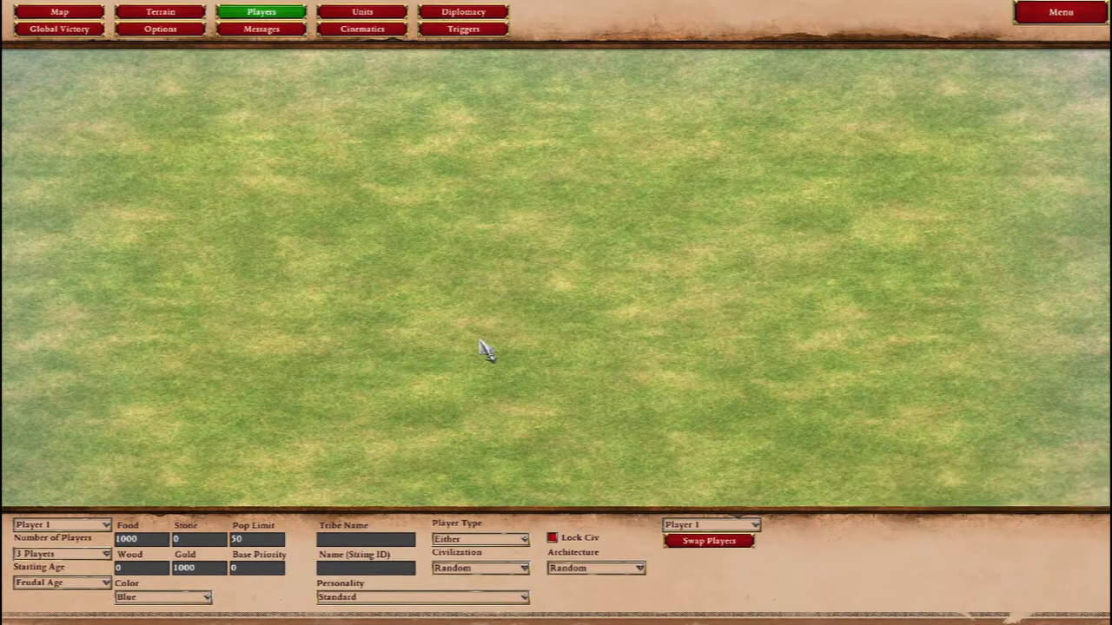
pyautogui.write('Challenger')
# - Review the personality, player type and civilization options available for Player 1
pyautogui.click(524, 599)
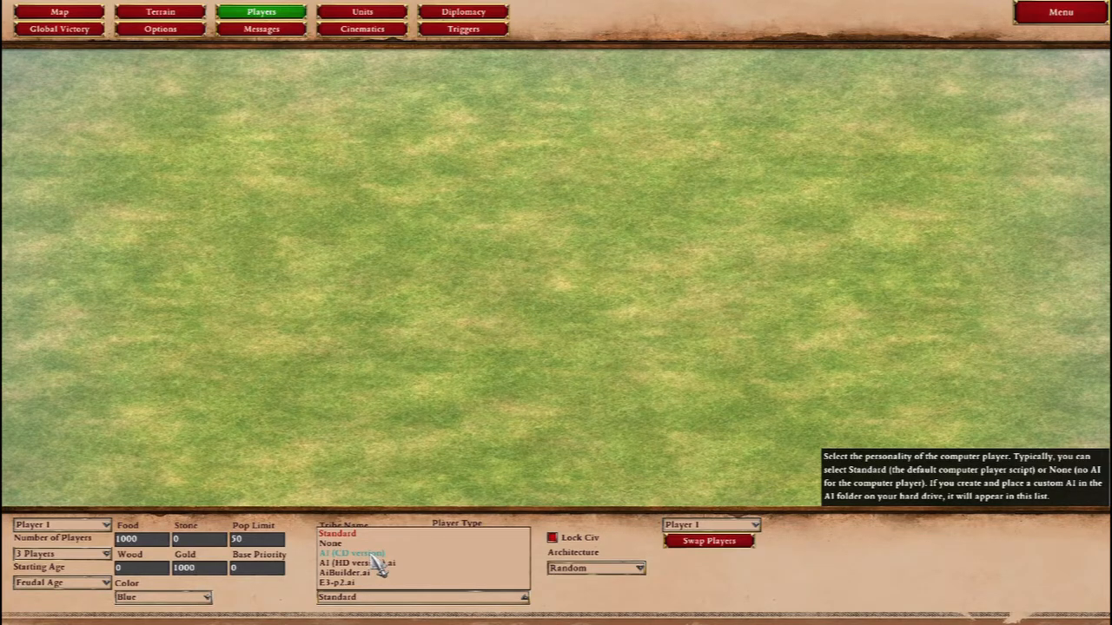
pyautogui.click(573, 601)
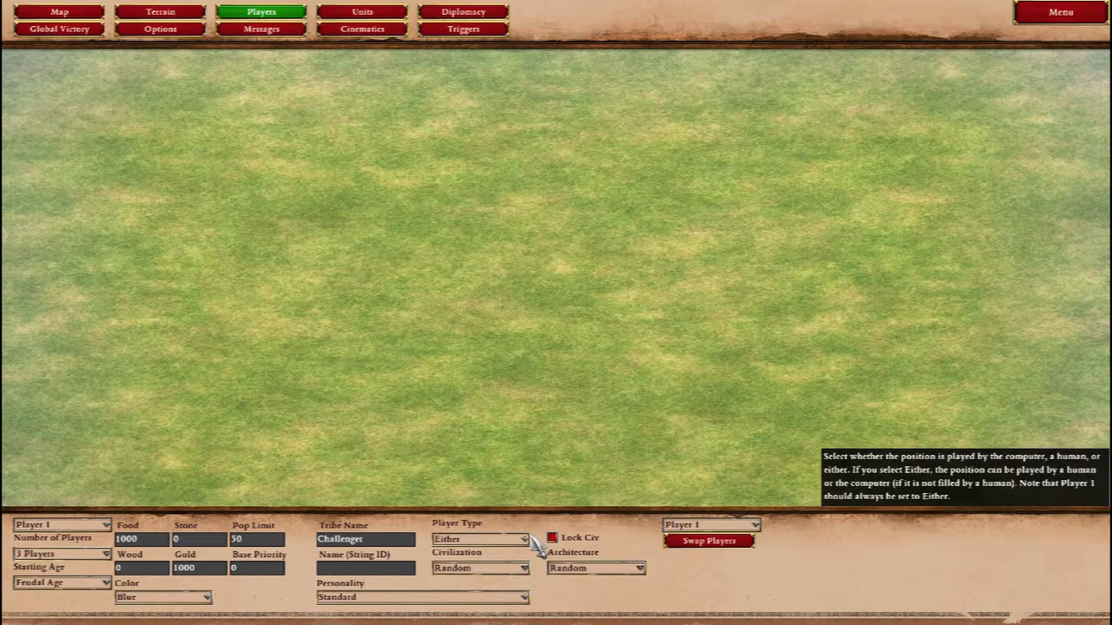
pyautogui.click(524, 539)
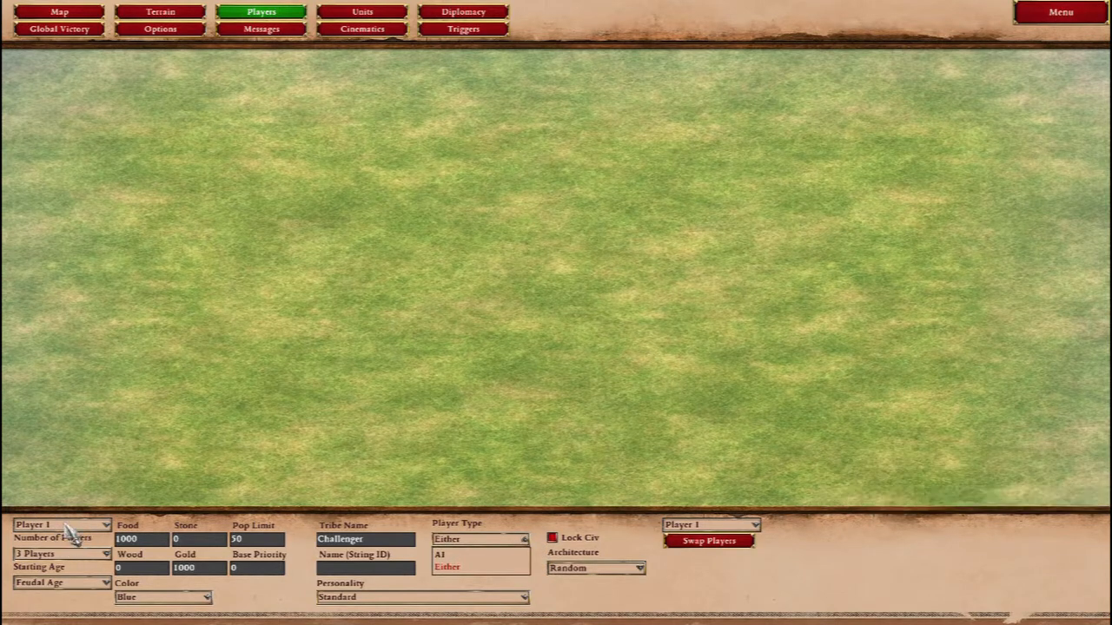
pyautogui.click(581, 611)
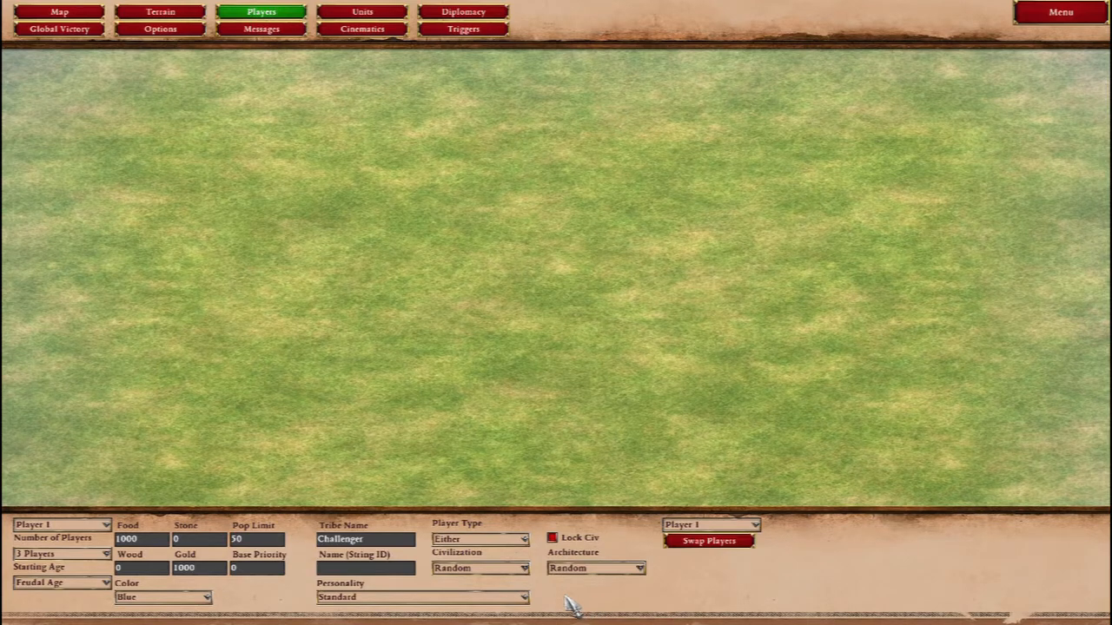
pyautogui.click(524, 569)
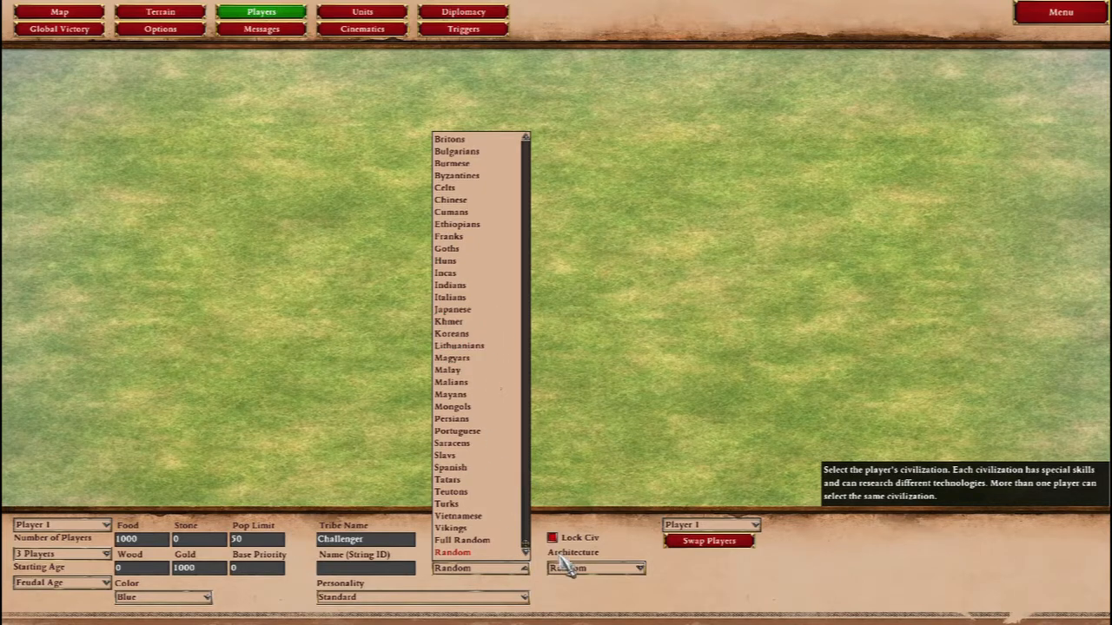
pyautogui.click(570, 594)
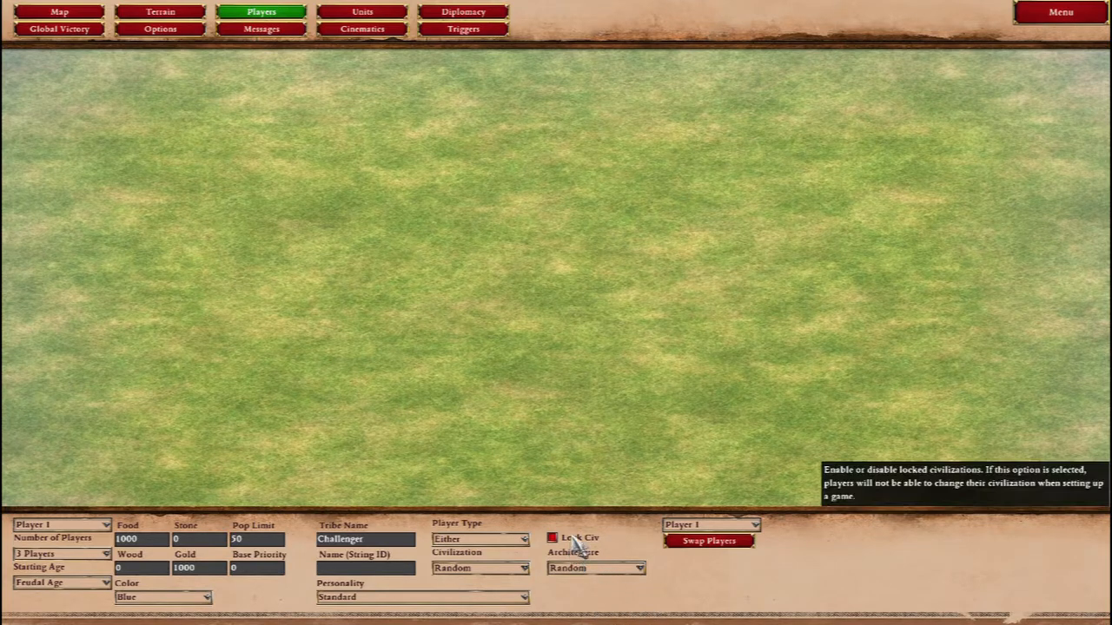
# - Lock Player 1's civilization and review the available architecture sets
pyautogui.click(570, 537)
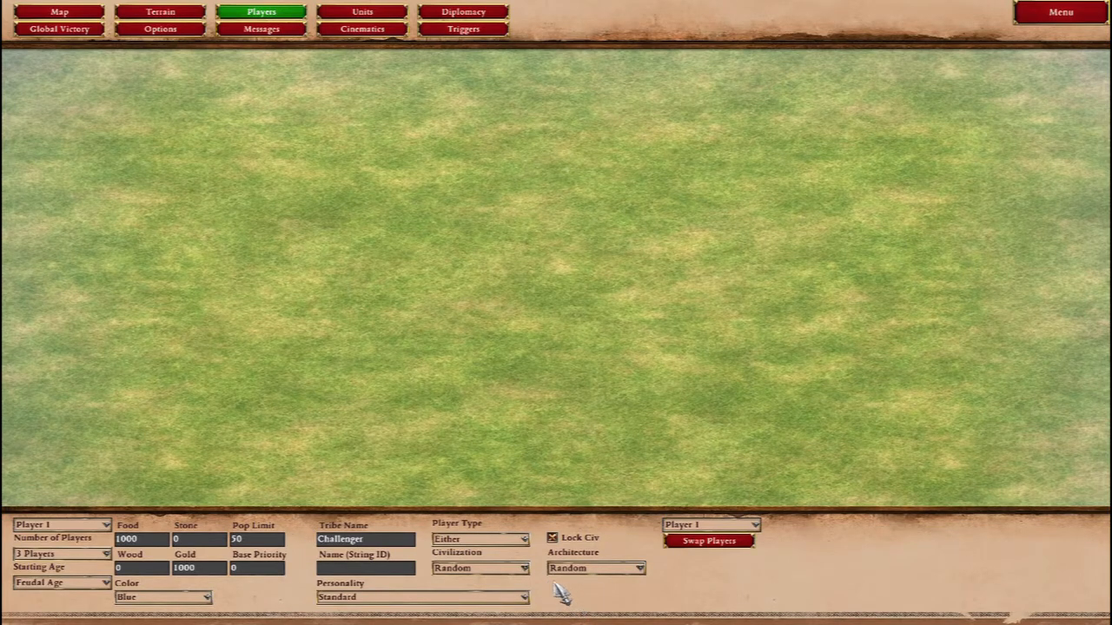
pyautogui.click(640, 570)
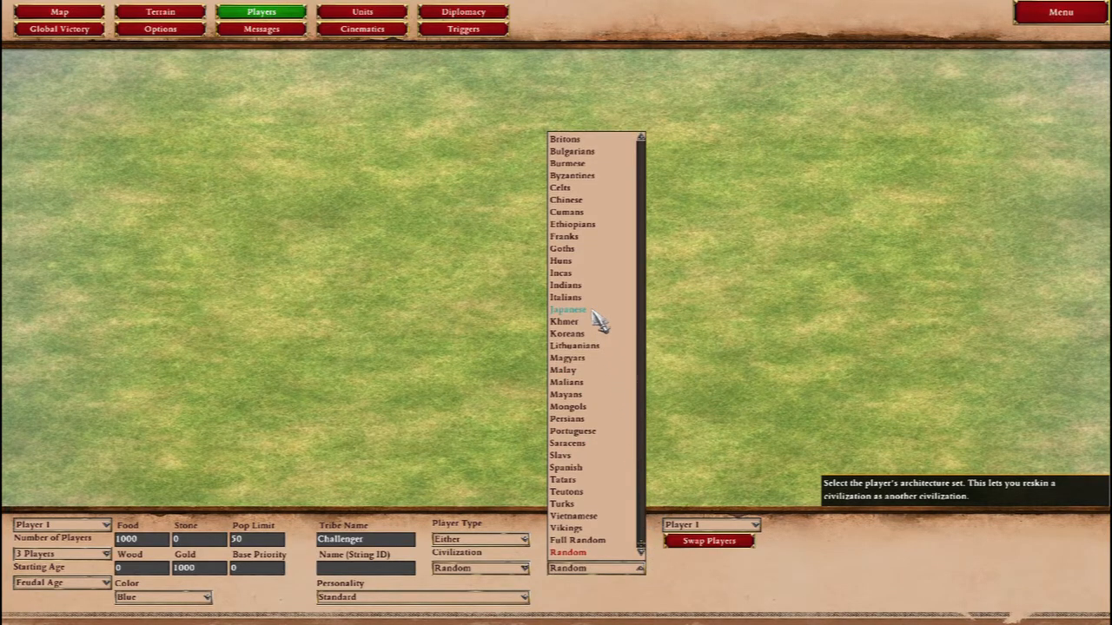
pyautogui.click(714, 608)
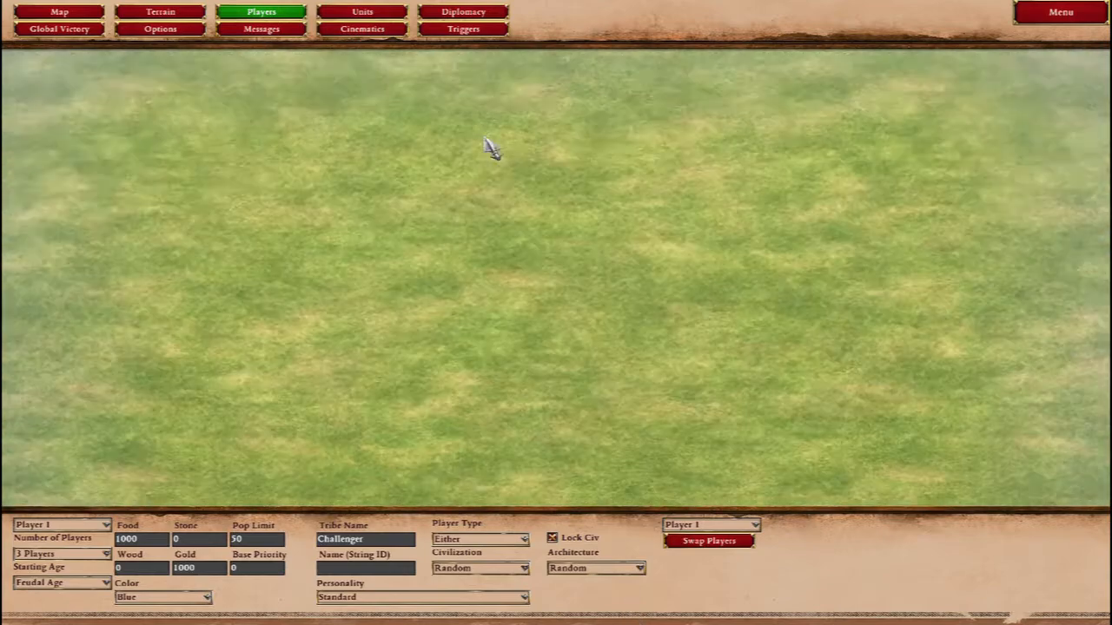
# - Give Player 2 a starting wood of 1, stone of 1 and a population limit of 15
pyautogui.click(87, 526)
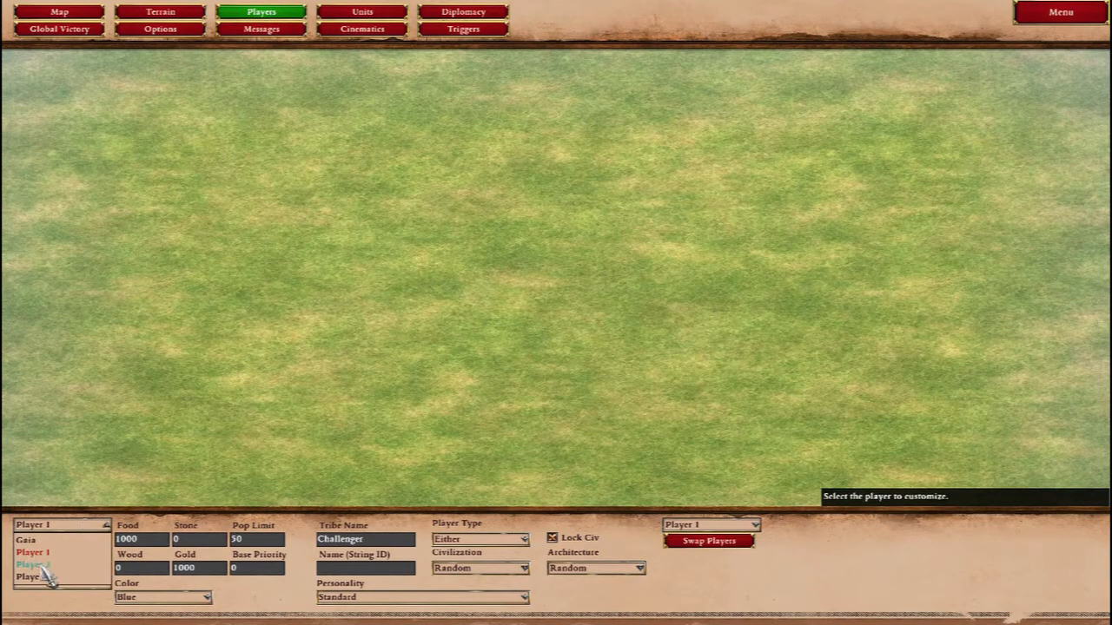
pyautogui.click(44, 566)
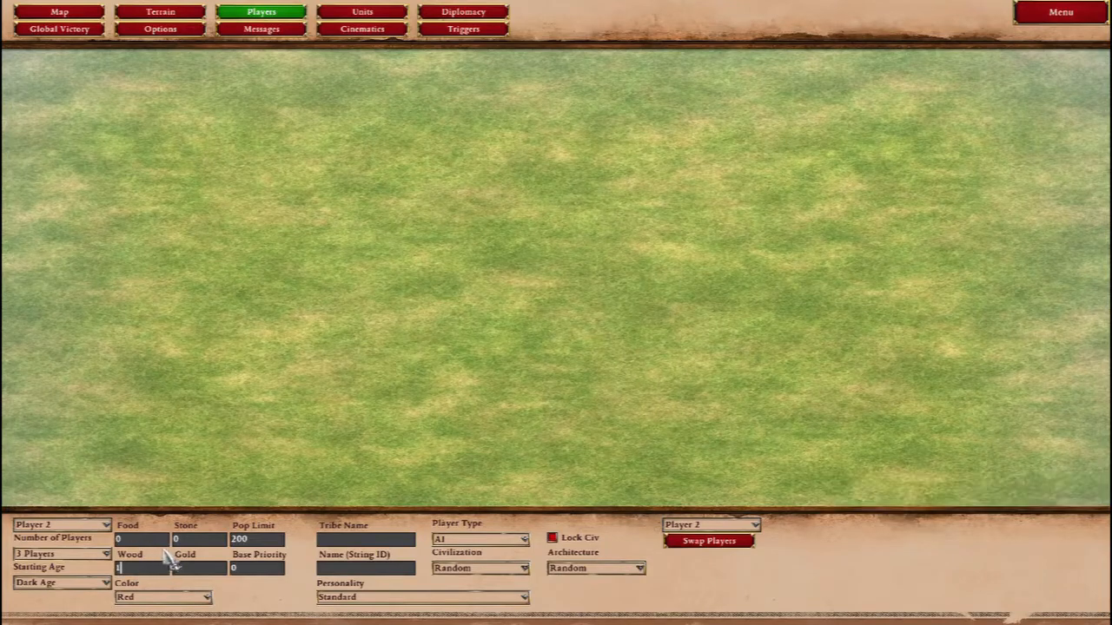
pyautogui.click(196, 539)
pyautogui.write('1')
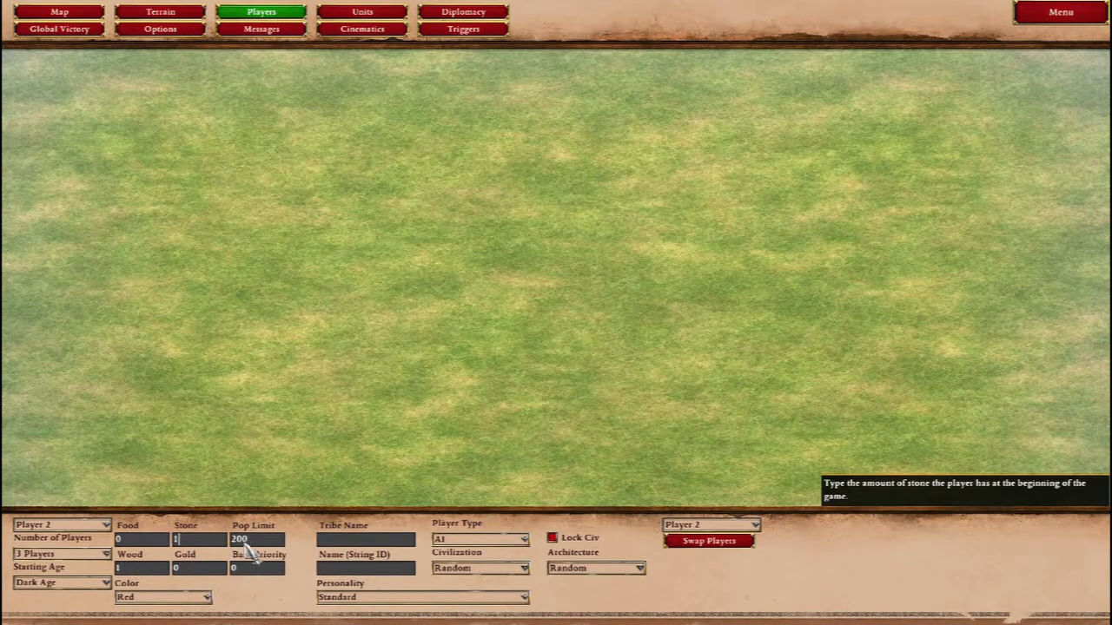
pyautogui.click(249, 541)
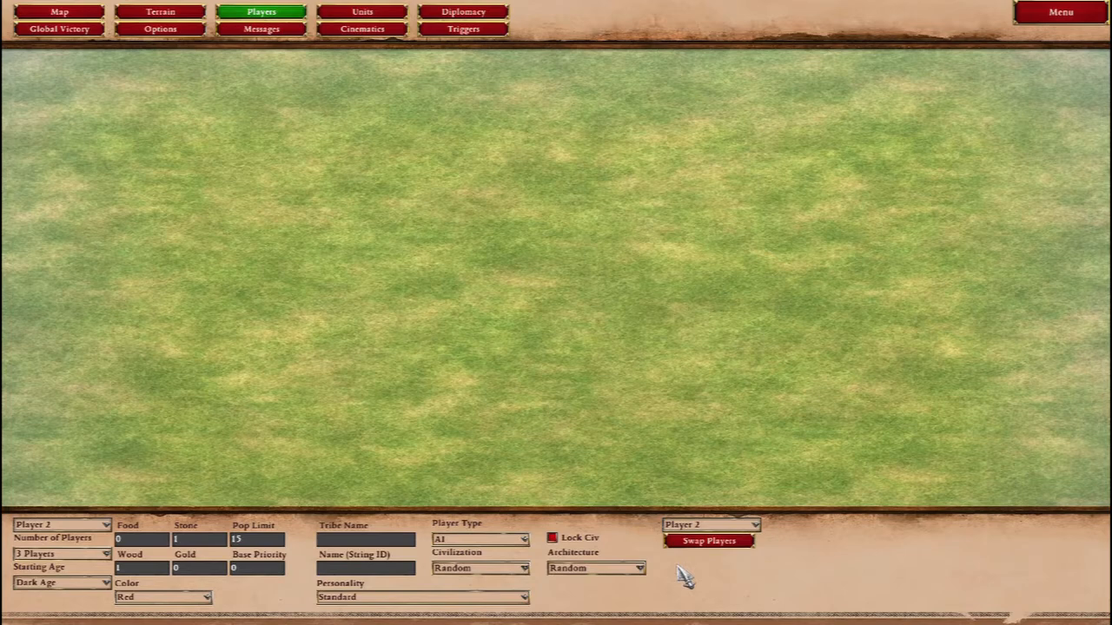
# - Swap Player 2's settings with Player 1's and check the results for both players
pyautogui.click(753, 527)
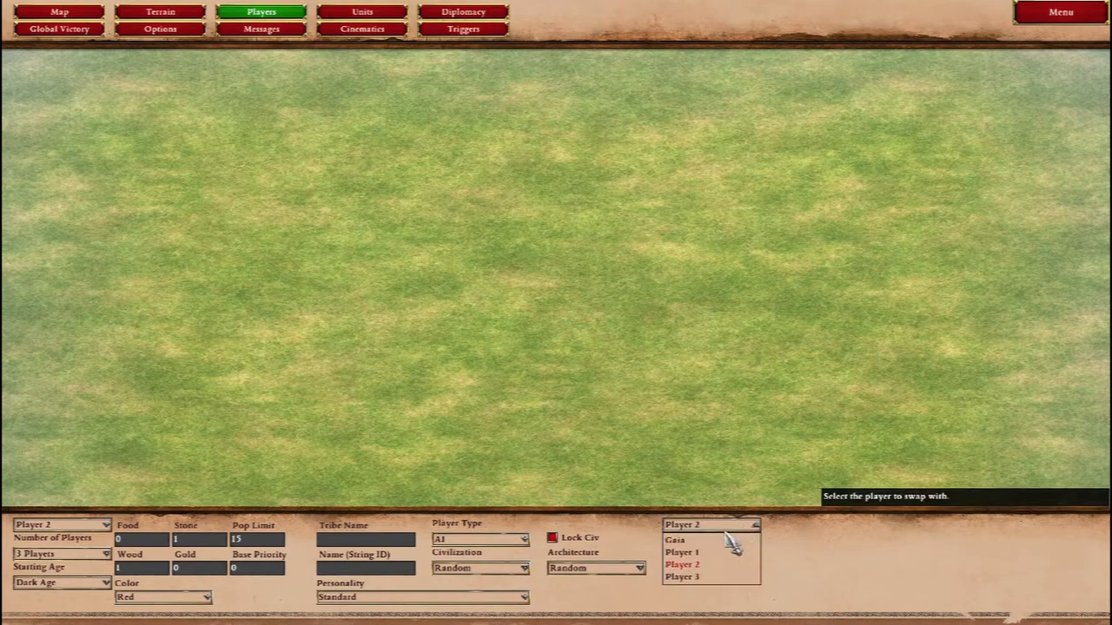
pyautogui.click(695, 554)
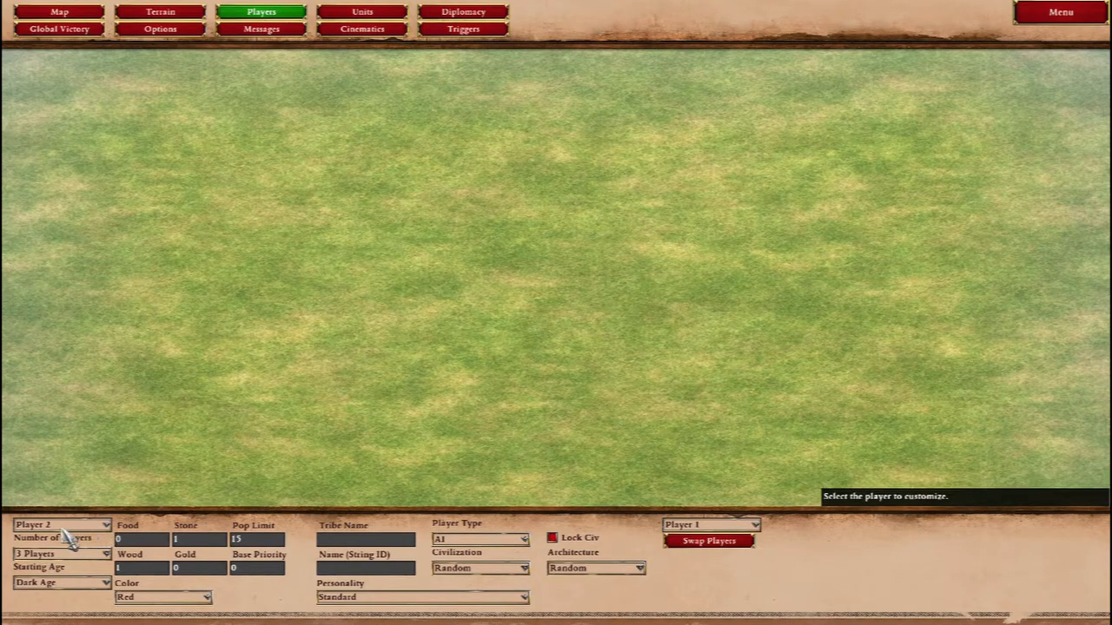
pyautogui.click(709, 547)
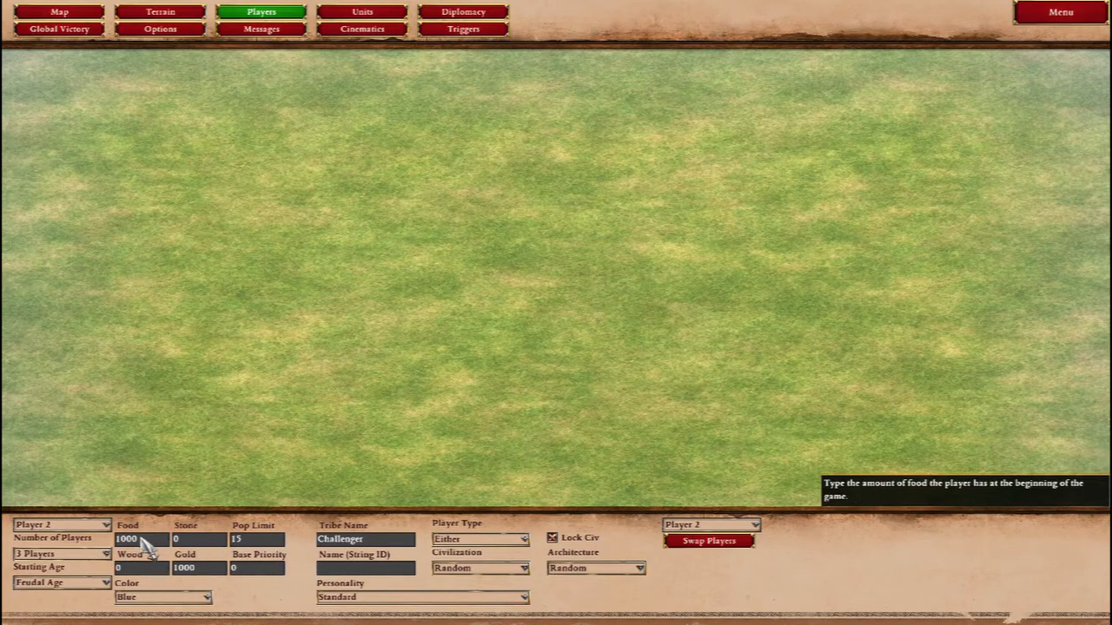
pyautogui.click(106, 525)
pyautogui.click(50, 553)
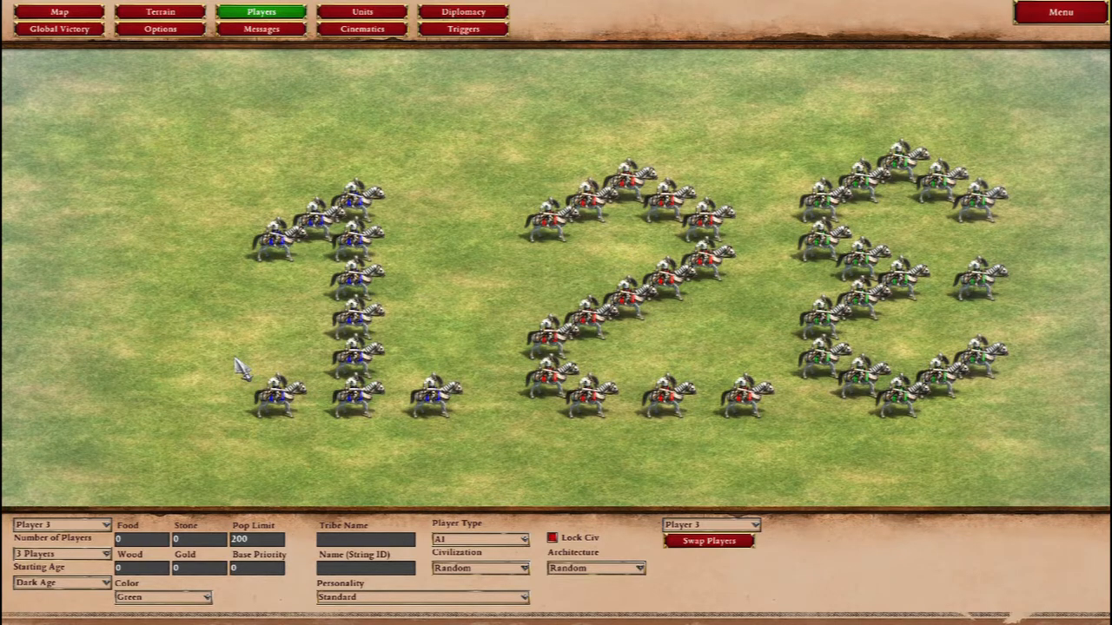
# - Reduce the scenario's number of players to 2
pyautogui.click(105, 554)
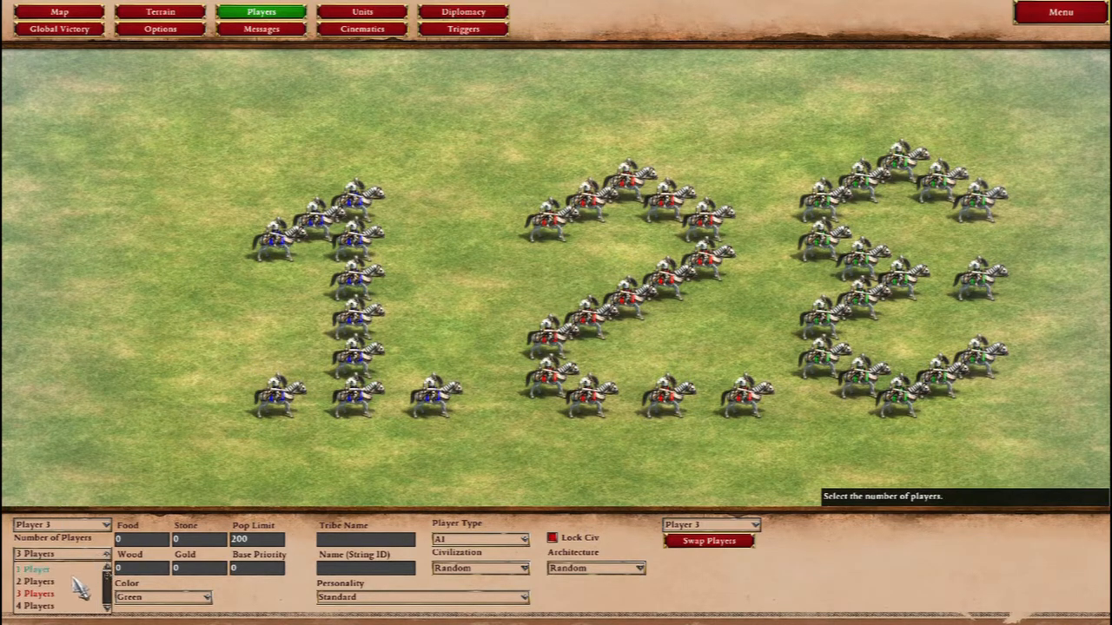
pyautogui.click(136, 524)
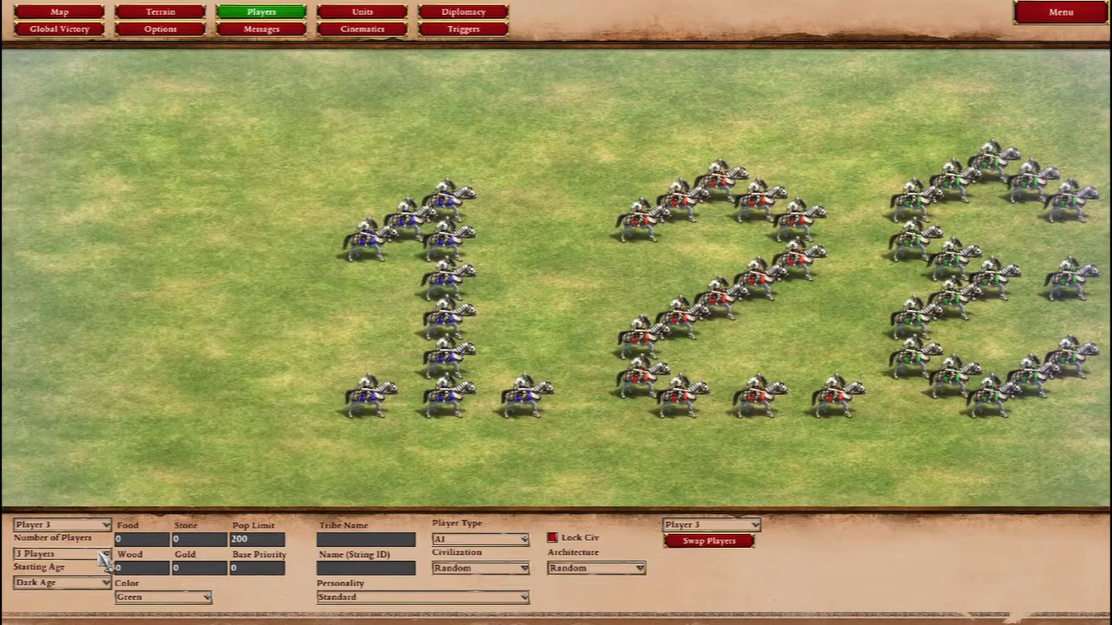
pyautogui.click(106, 554)
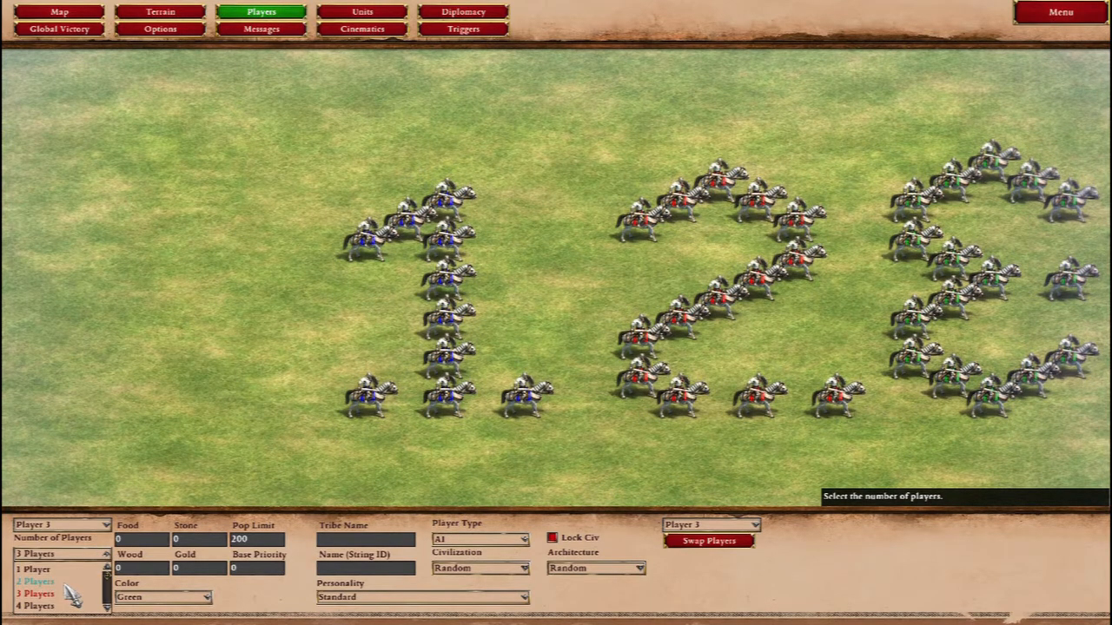
pyautogui.click(63, 582)
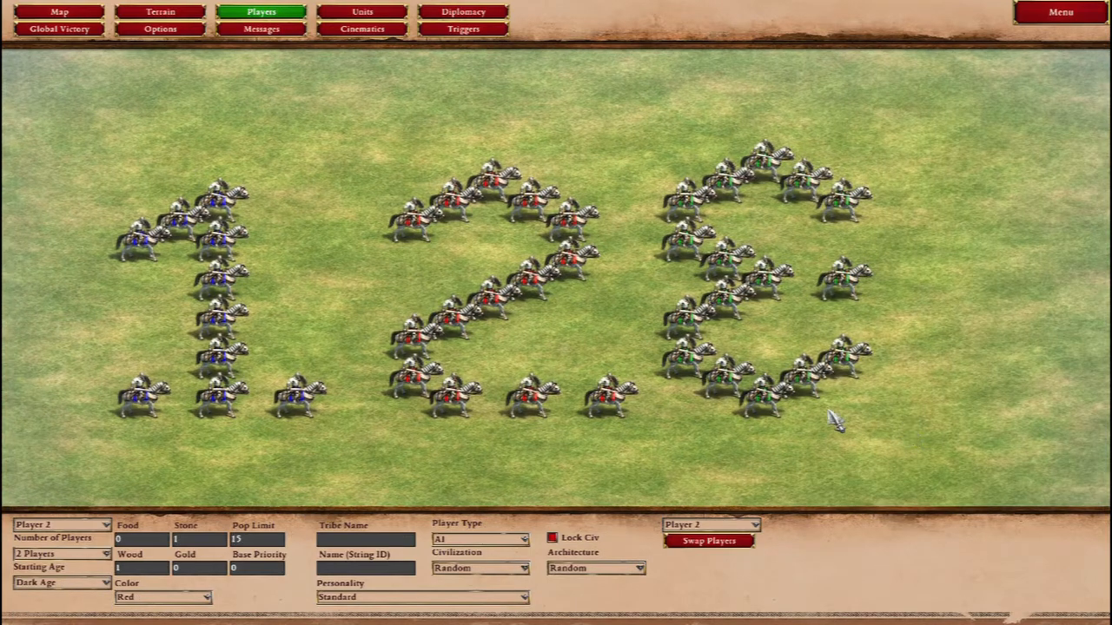
# - Try selecting the green knights on the map and switch to the unit editing mode
pyautogui.click(815, 392)
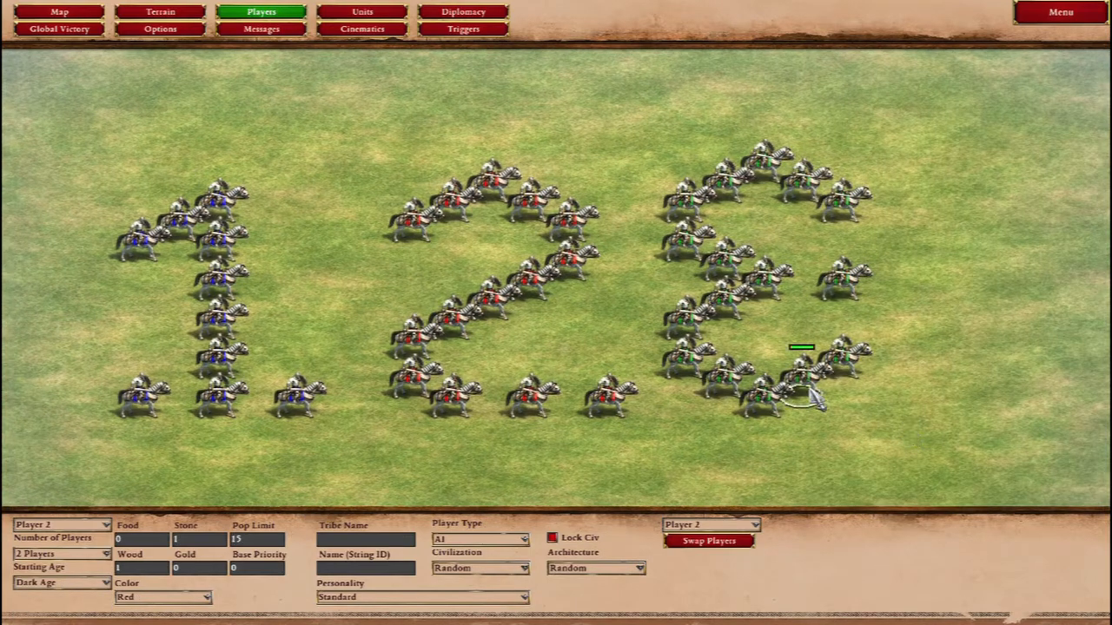
pyautogui.click(861, 365)
pyautogui.click(358, 12)
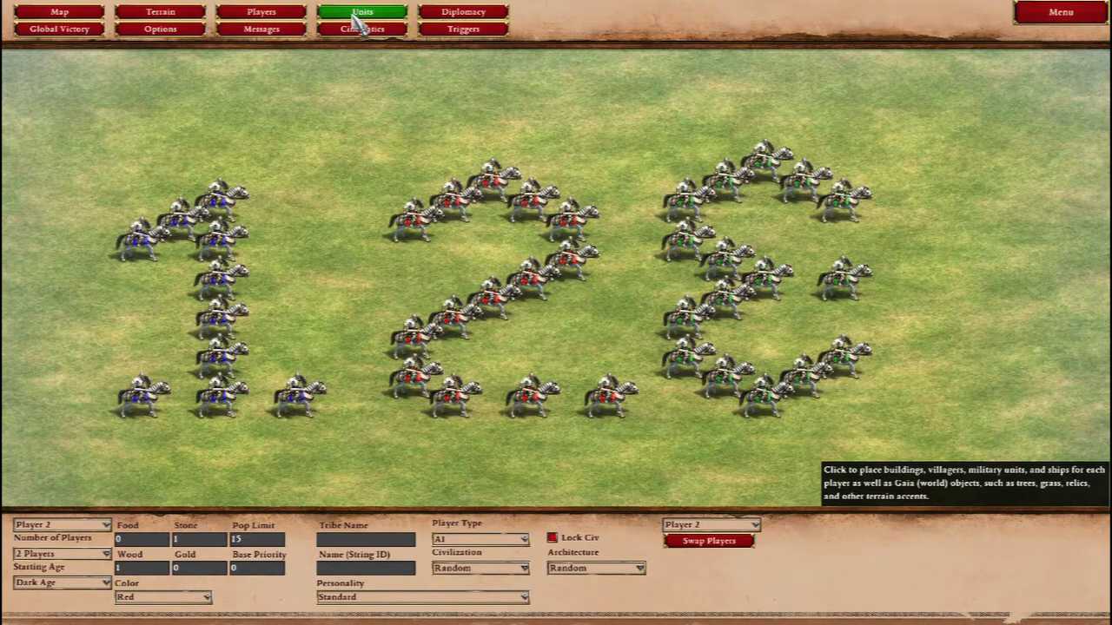
pyautogui.press('Left')
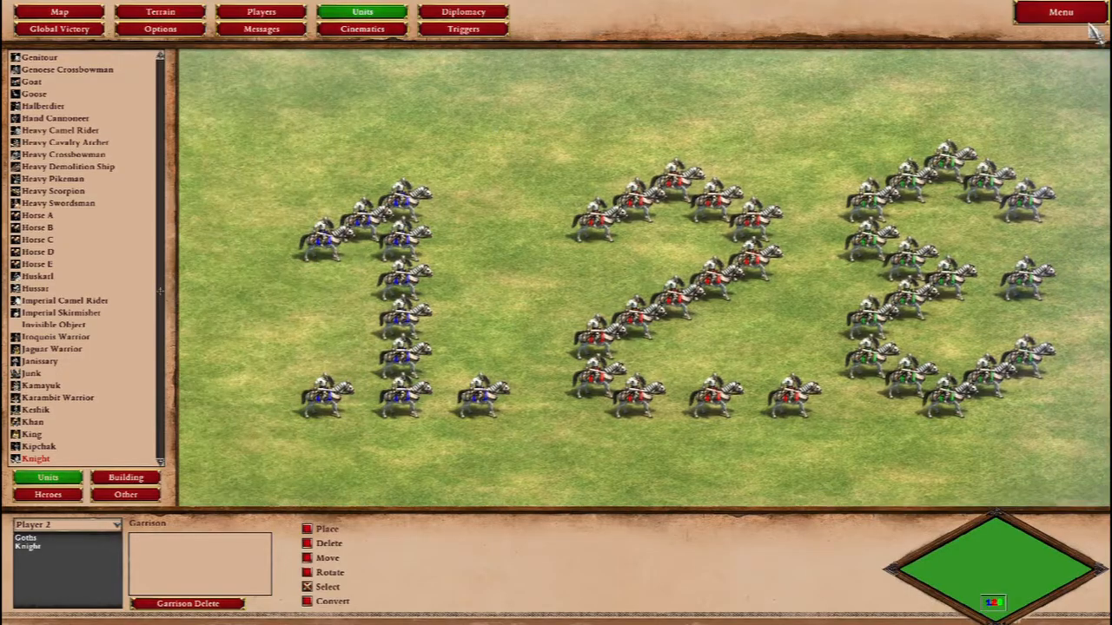
# - Test-play the scenario, select all of the blue knights and move them east away from the red knights
pyautogui.click(1060, 12)
pyautogui.click(587, 358)
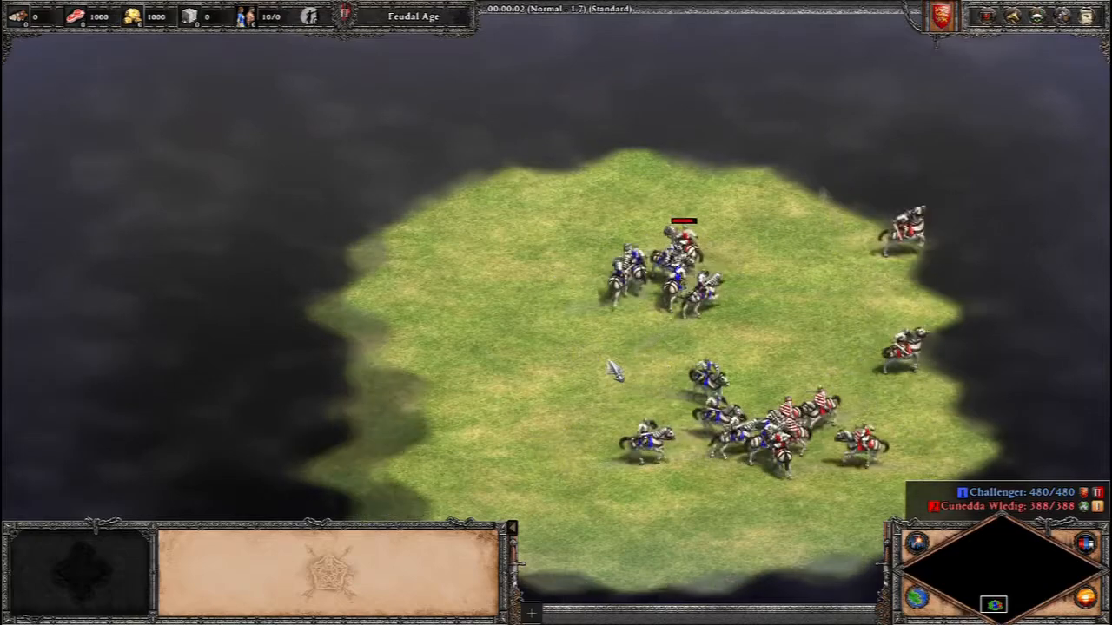
pyautogui.moveTo(427, 168); pyautogui.dragTo(843, 484)
pyautogui.press('Right')
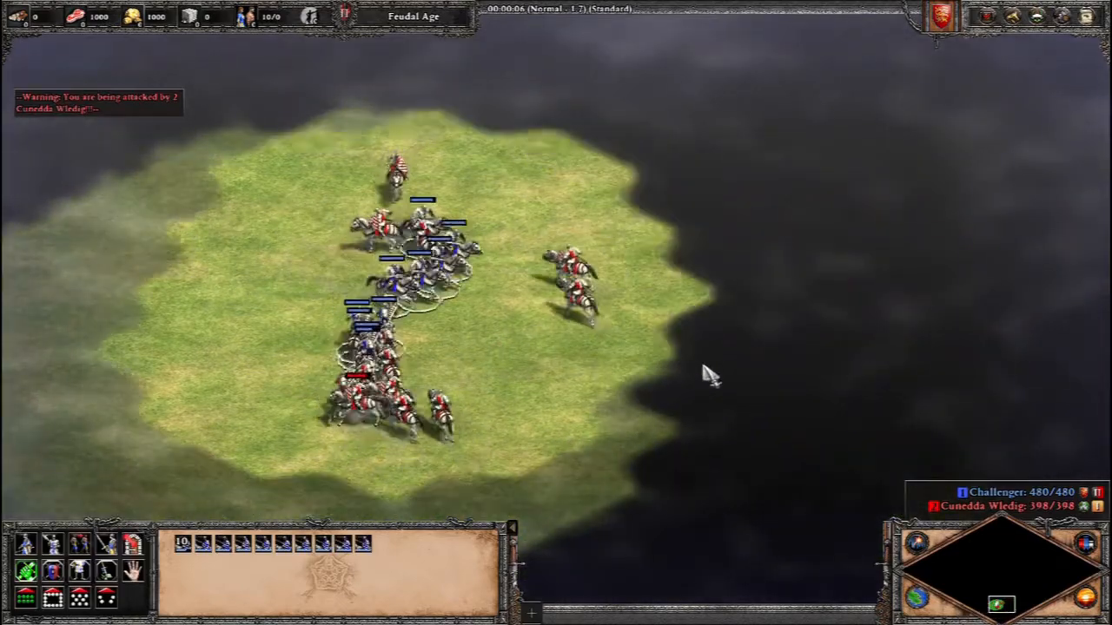
pyautogui.rightClick(702, 360)
pyautogui.rightClick(851, 326)
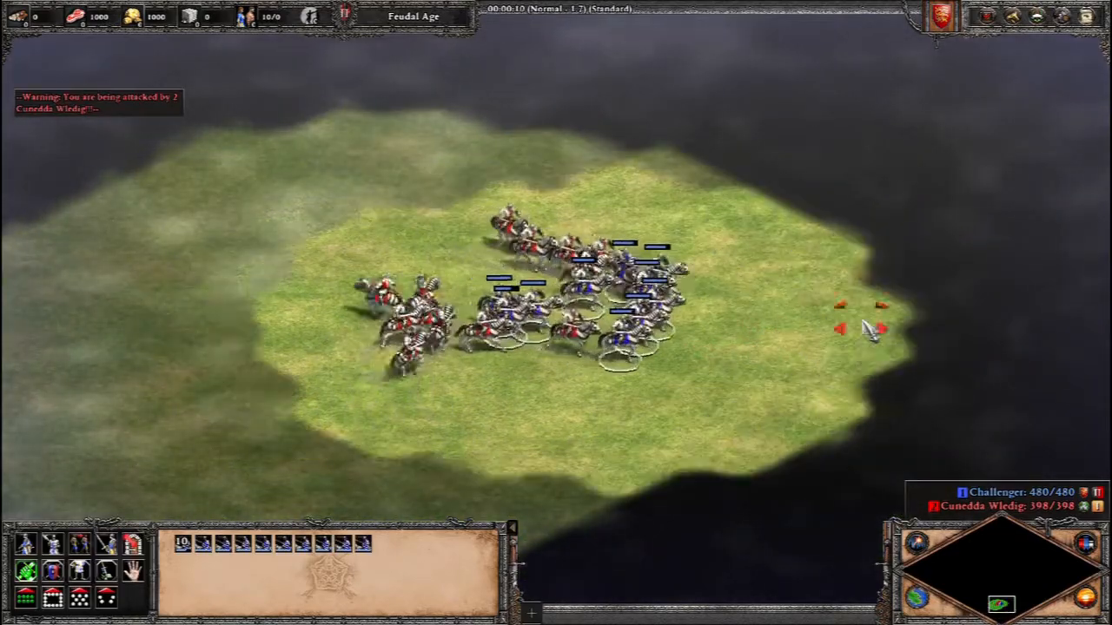
# - Reveal the whole map in the test match with the chat cheats polo and marco
pyautogui.press('Return')
pyautogui.write('polo')
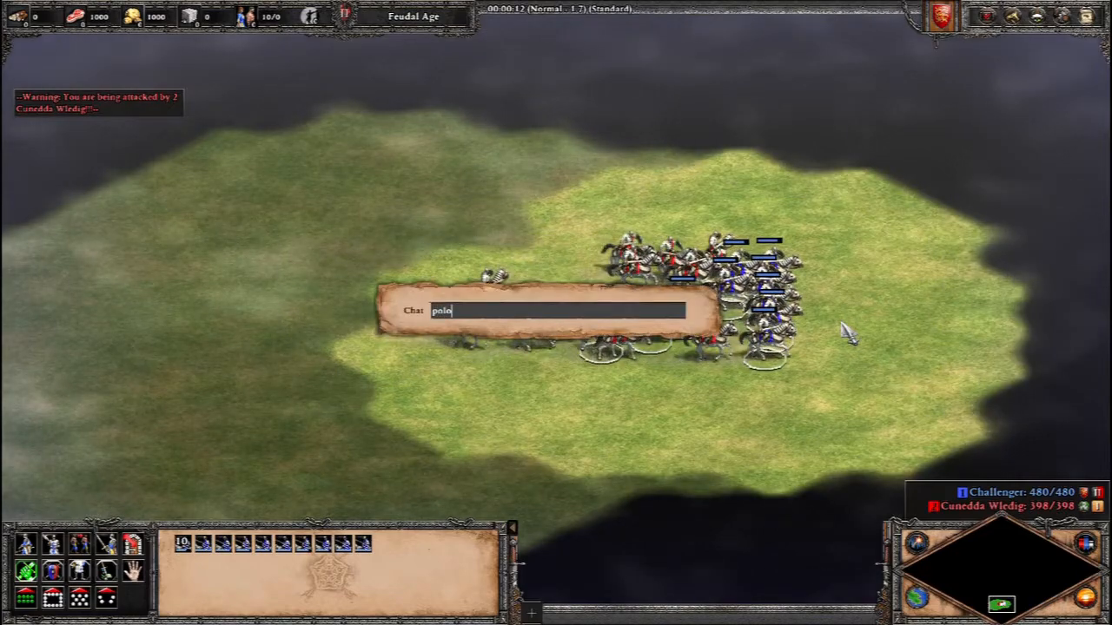
pyautogui.press('Return')
pyautogui.press('Return')
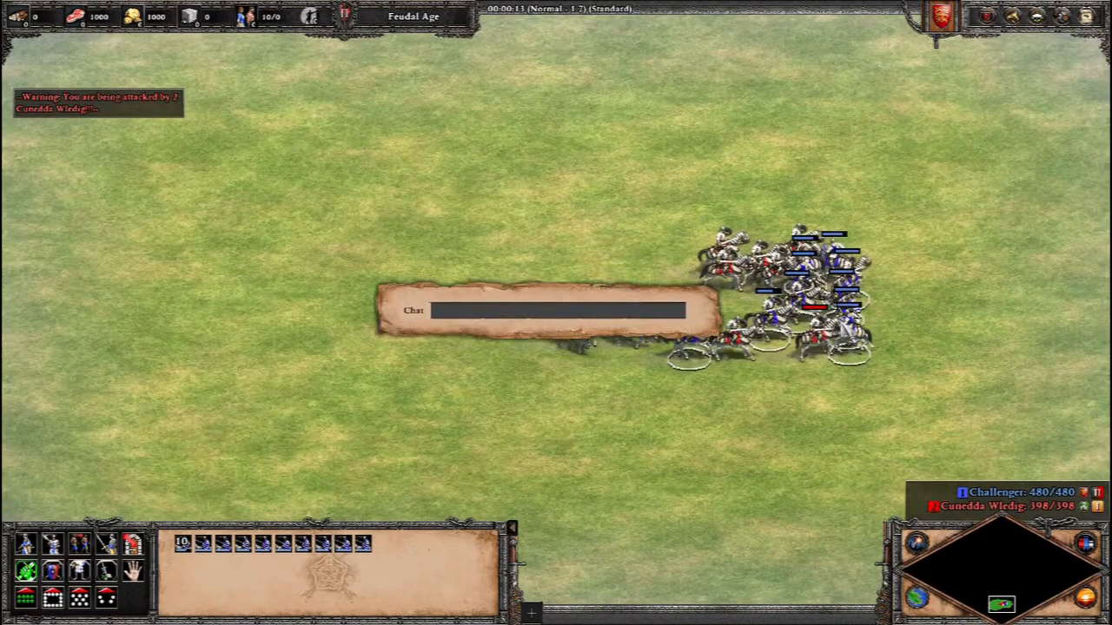
pyautogui.write('marv')
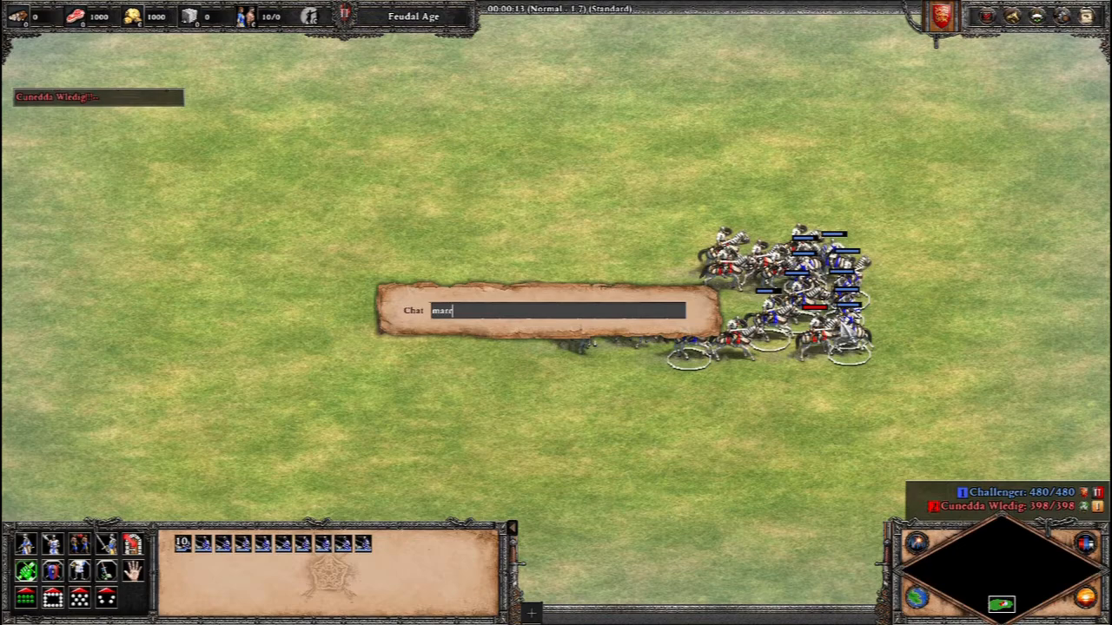
pyautogui.press('Return')
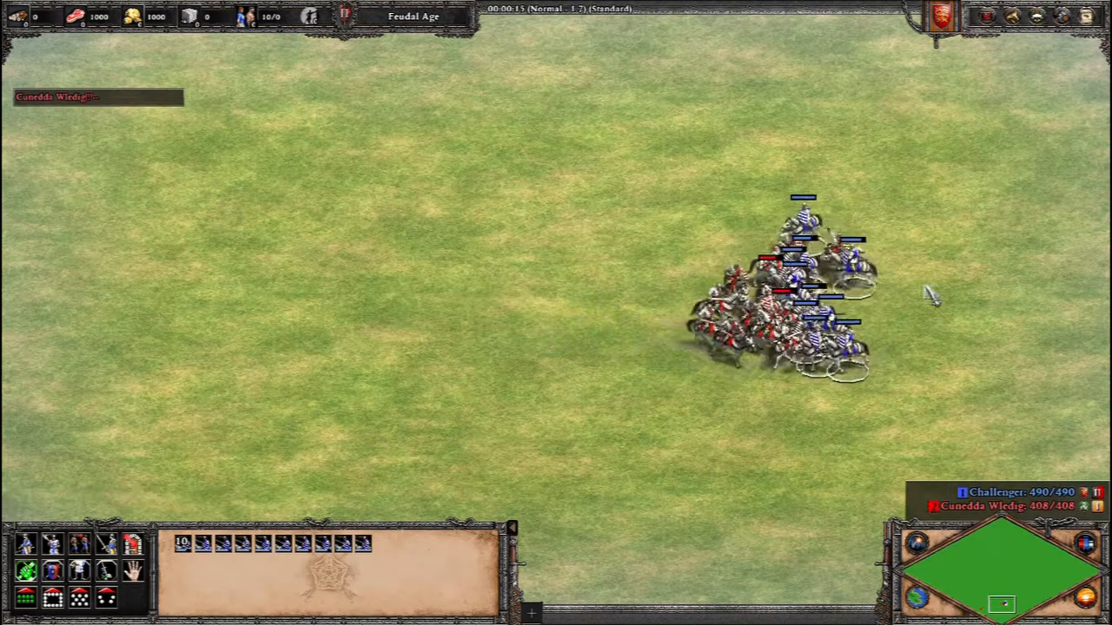
# - Resign from the test match and return to the scenario editor
pyautogui.click(1087, 17)
pyautogui.click(573, 265)
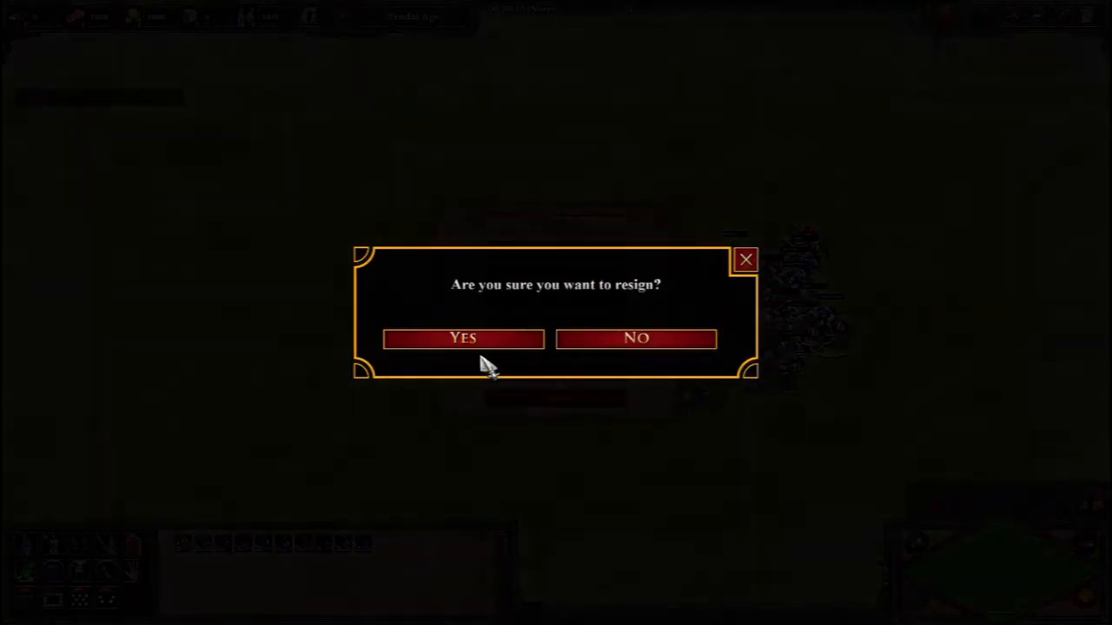
pyautogui.click(482, 344)
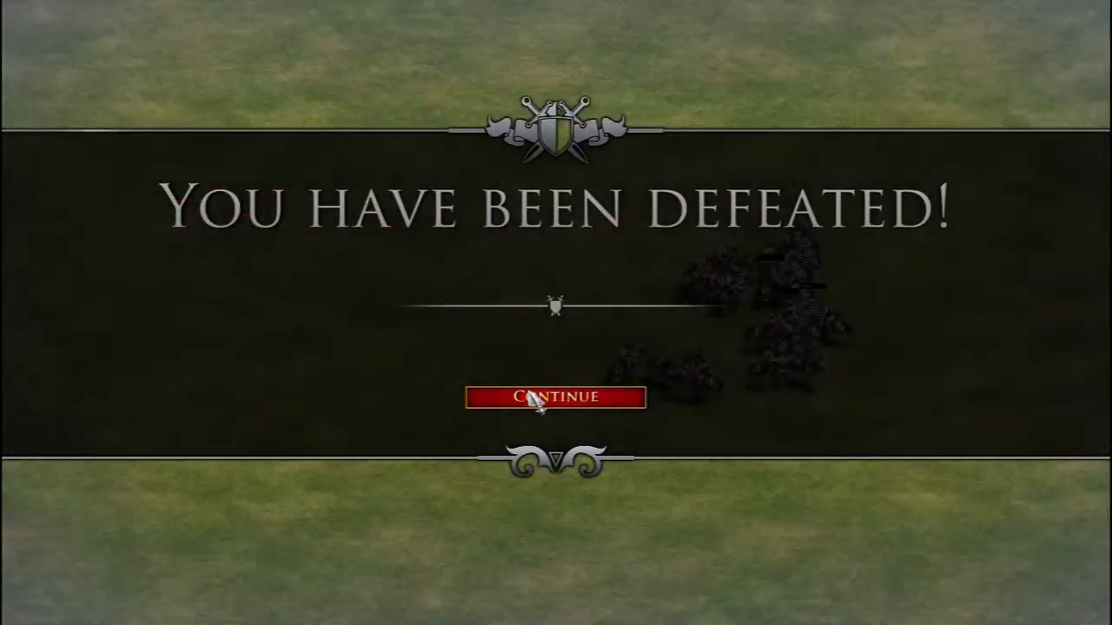
pyautogui.click(531, 395)
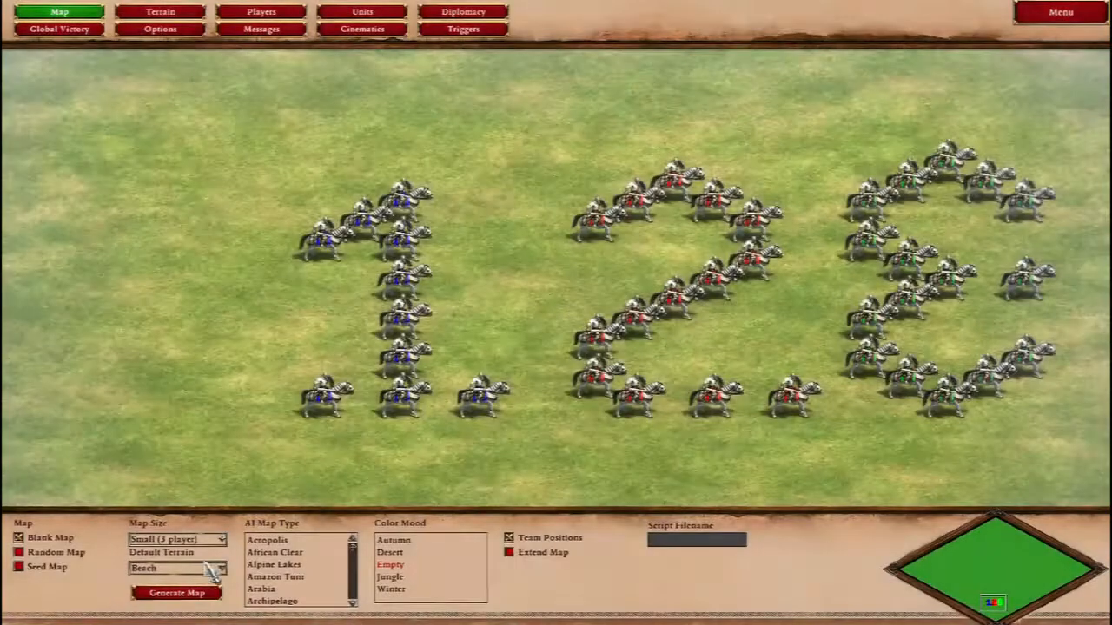
# - Set the scenario's number of players to 3 and start another test of the scenario
pyautogui.click(291, 13)
pyautogui.click(68, 555)
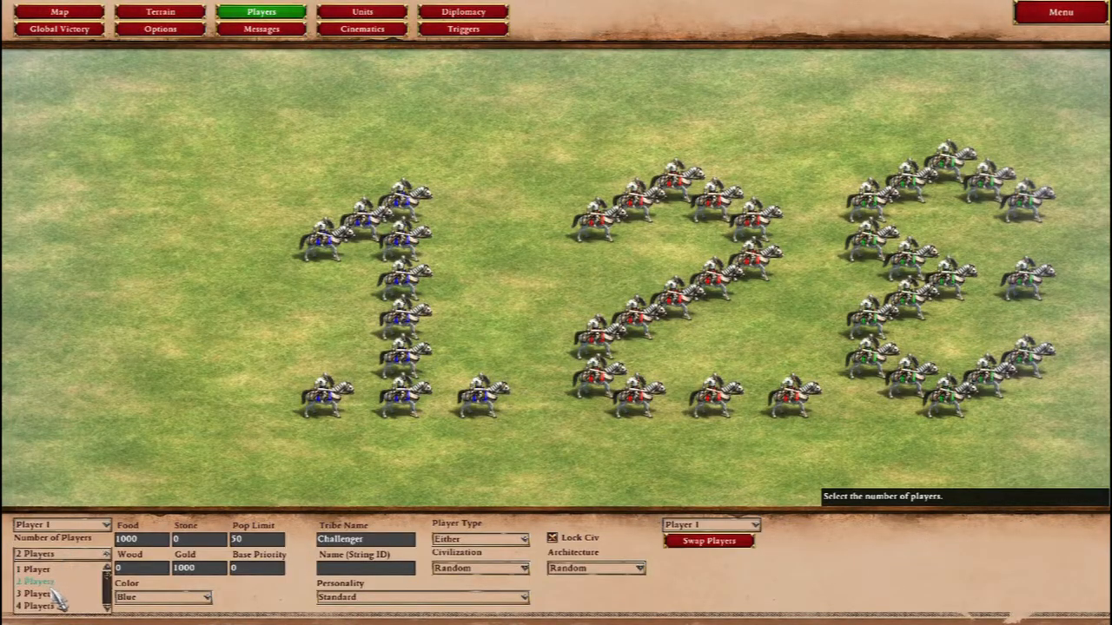
pyautogui.click(48, 595)
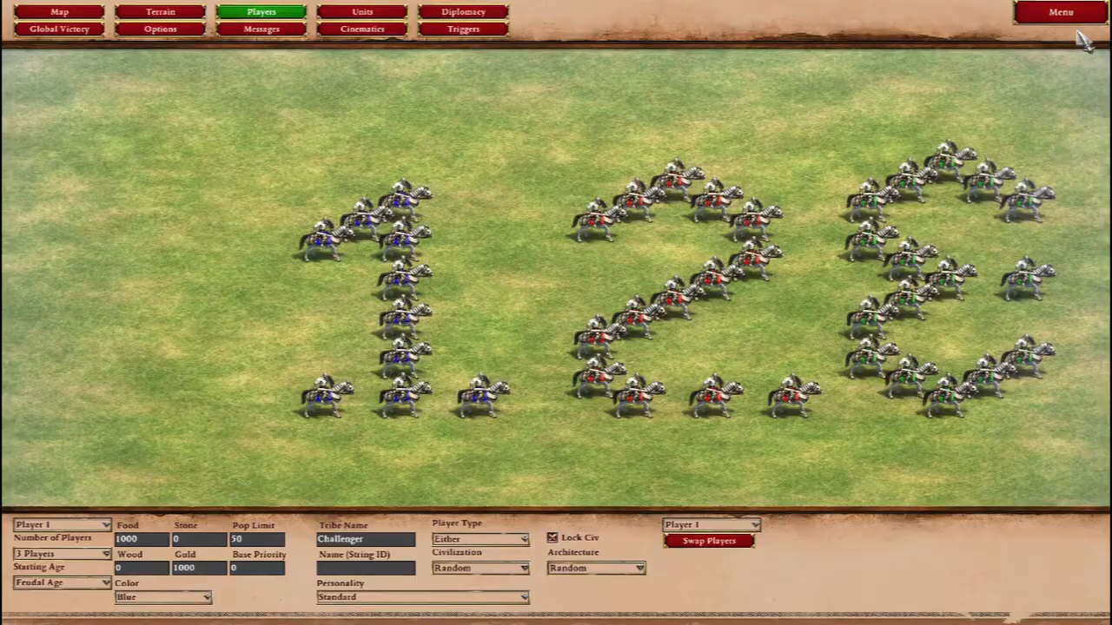
pyautogui.press('F10')
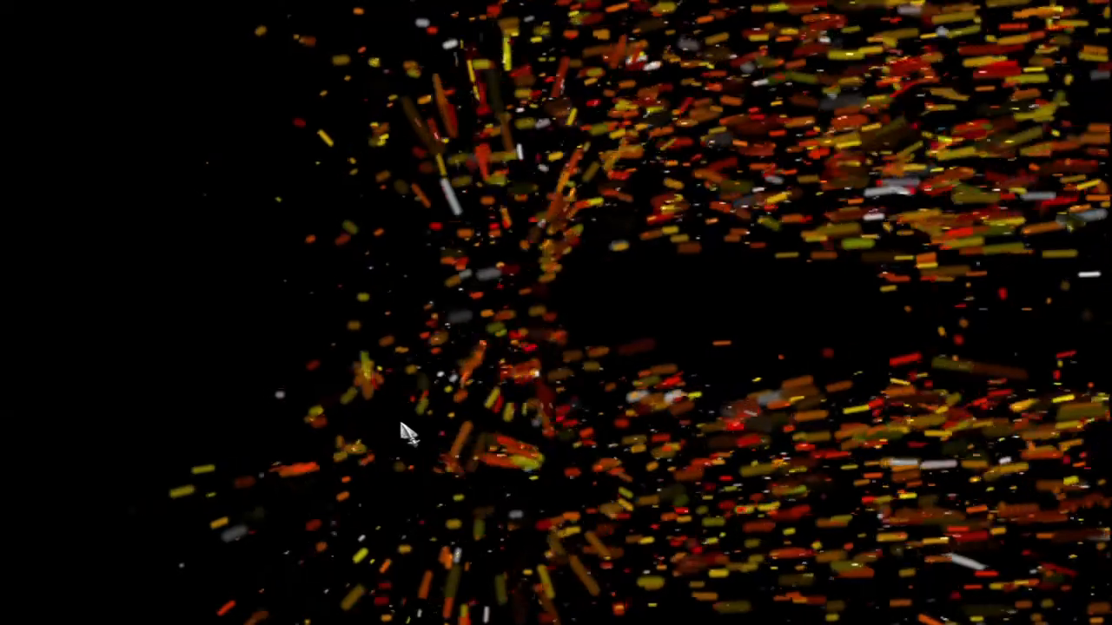